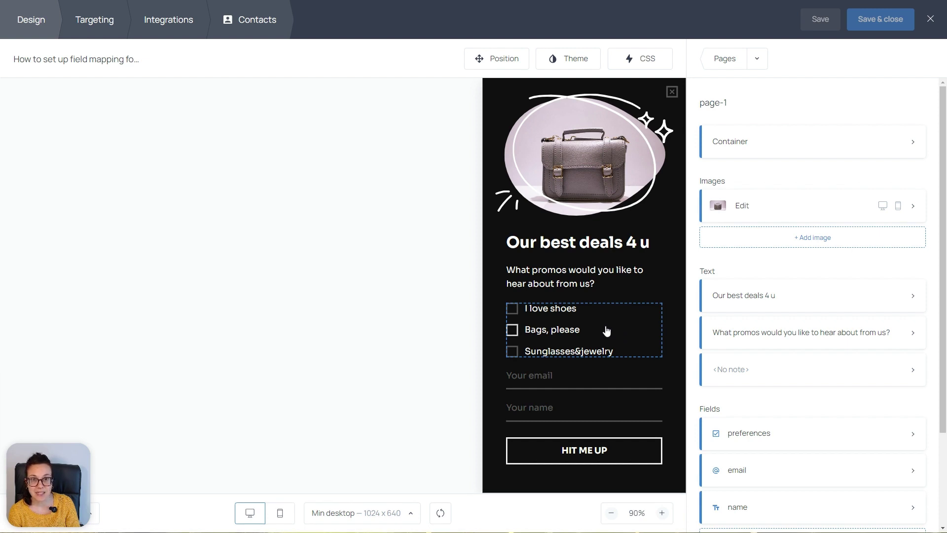
# Review the preferences field's ID and the shoes option's choices without changing labels
pyautogui.click(606, 330)
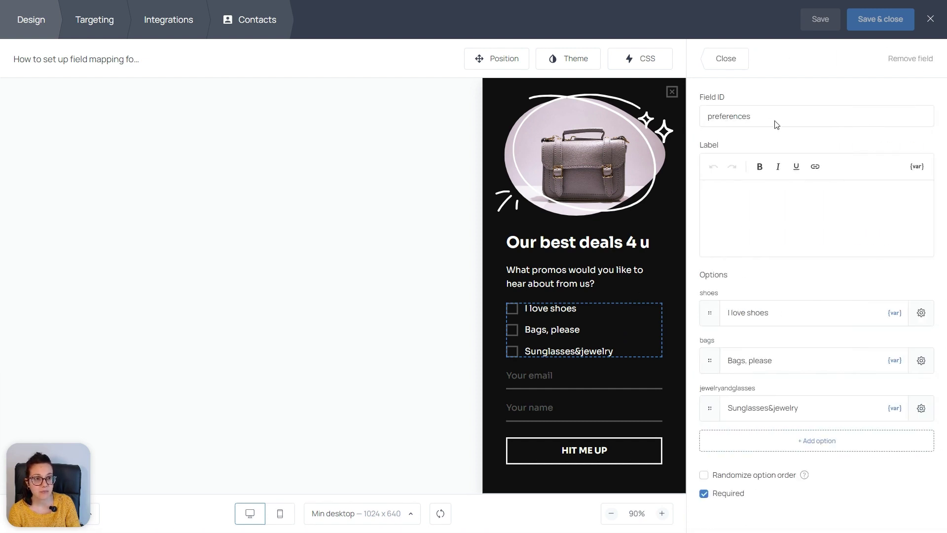
pyautogui.click(736, 116)
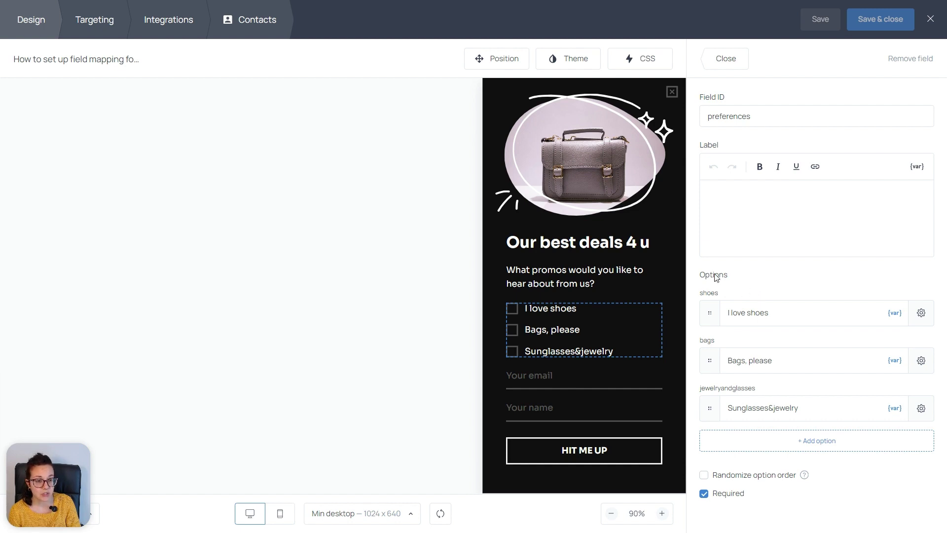
pyautogui.click(921, 313)
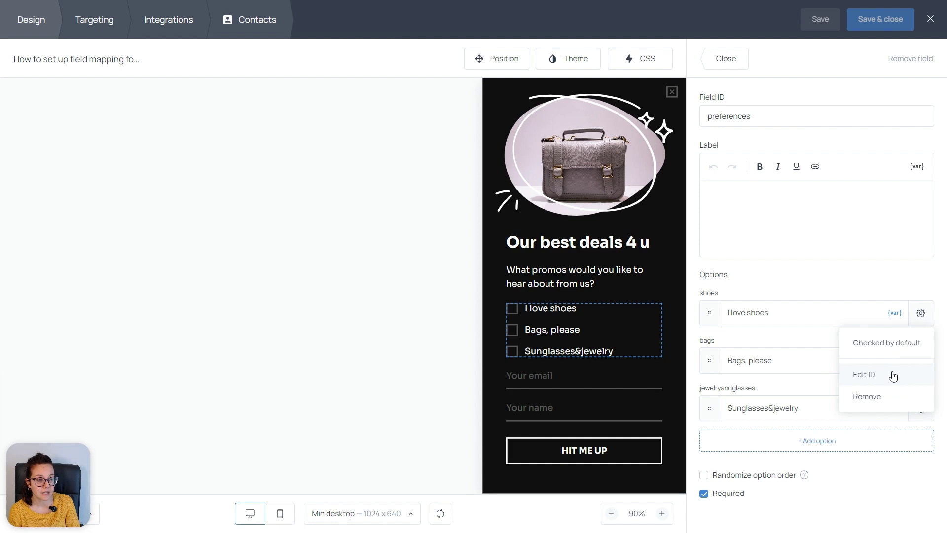
pyautogui.click(829, 284)
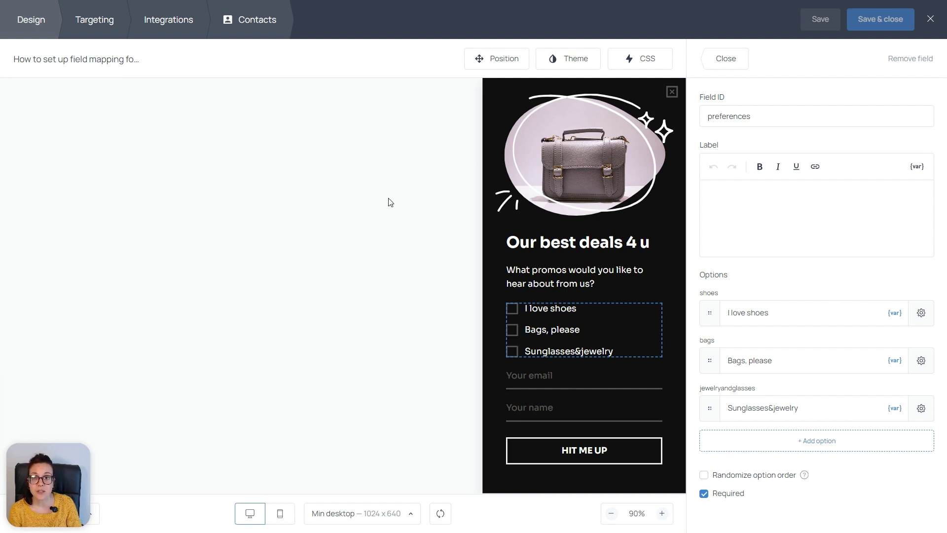
pyautogui.click(254, 20)
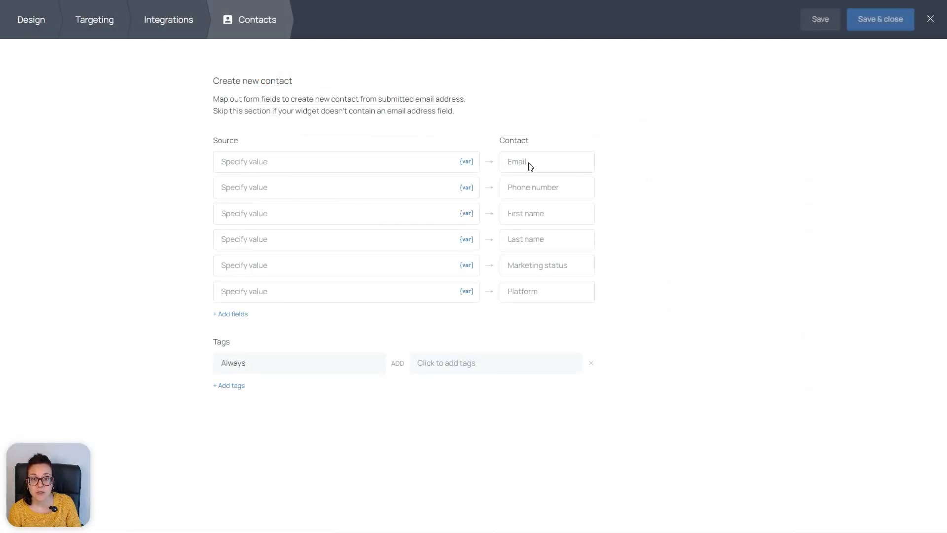
# Insert {{email}} into the Email source and {{name}} into the First name source
pyautogui.click(467, 163)
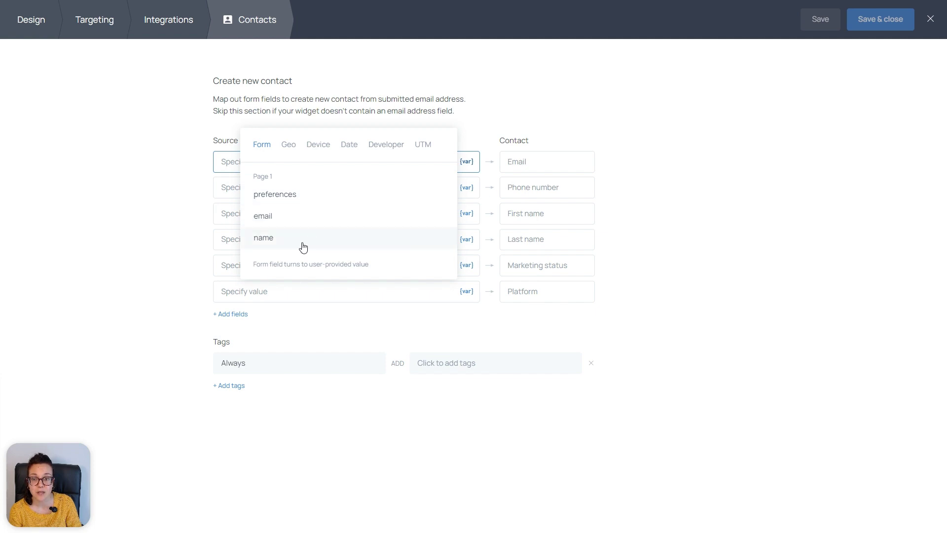
pyautogui.click(278, 220)
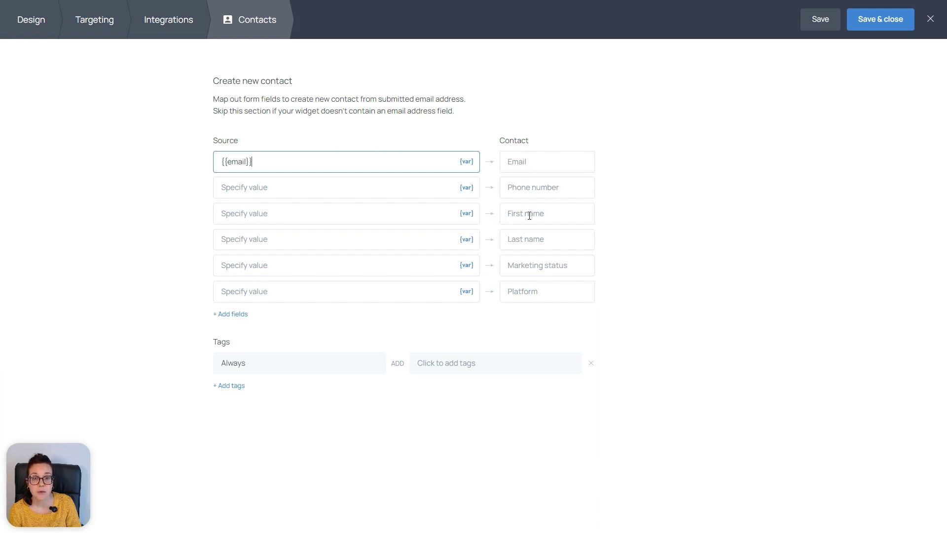
pyautogui.click(466, 213)
pyautogui.click(264, 290)
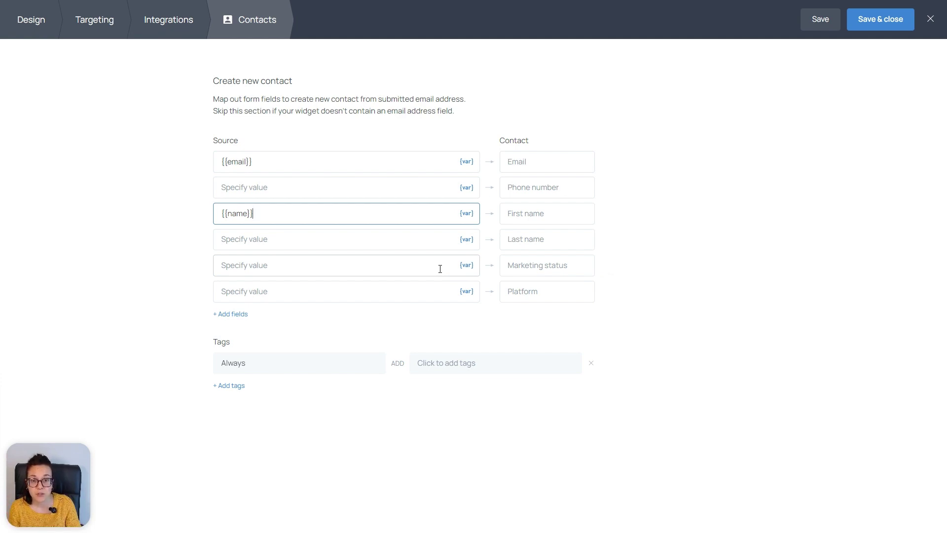
# Enter 'subscribed' as the Marketing status source value
pyautogui.click(283, 268)
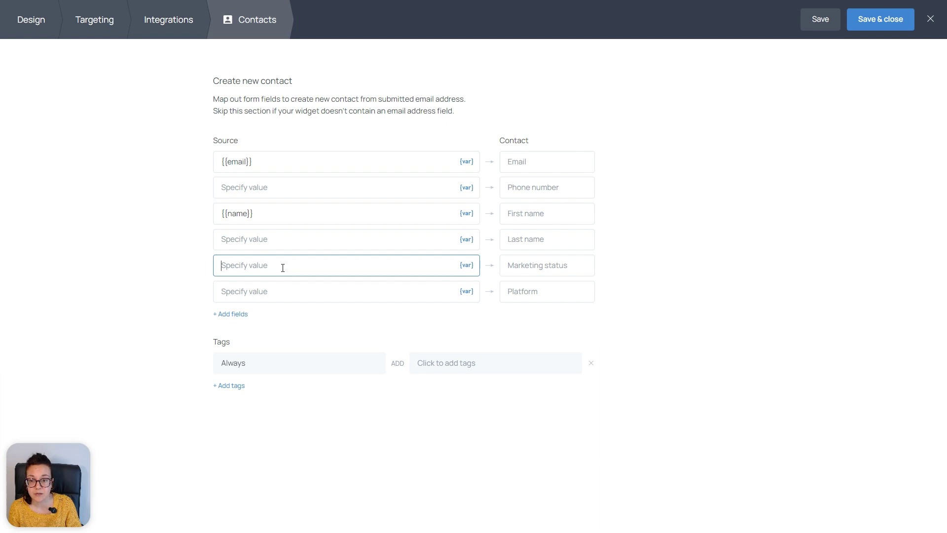
pyautogui.write('subscribed')
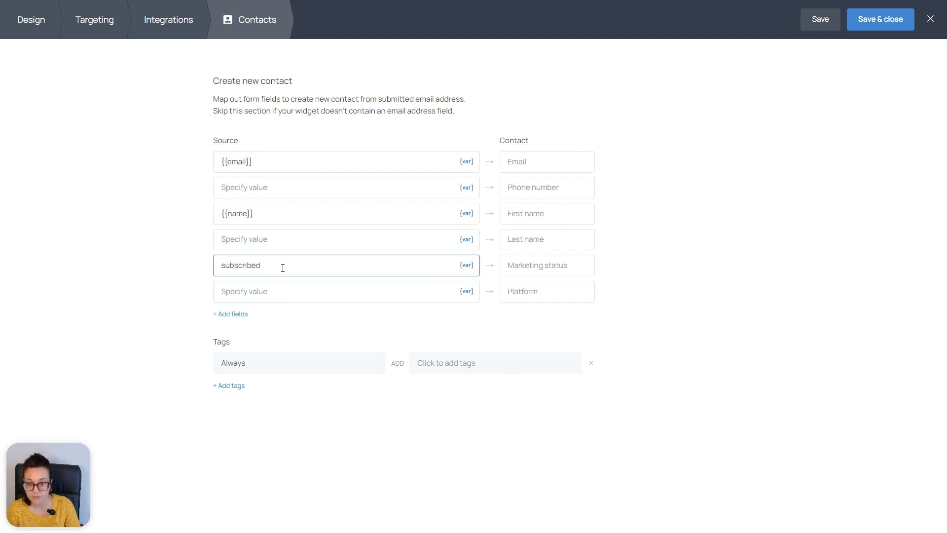
pyautogui.click(168, 276)
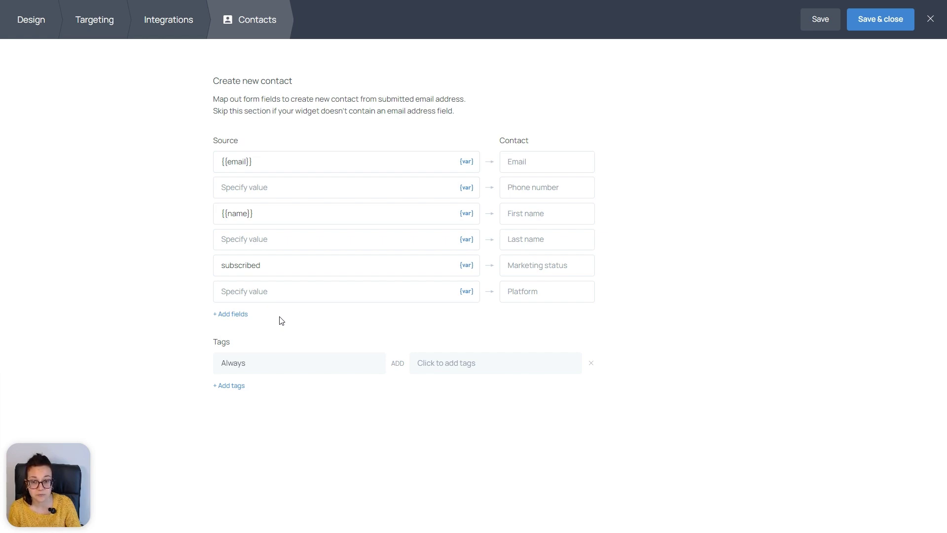
# Change the tag rule's condition from Always to 'If preferences is shoes'
pyautogui.click(244, 363)
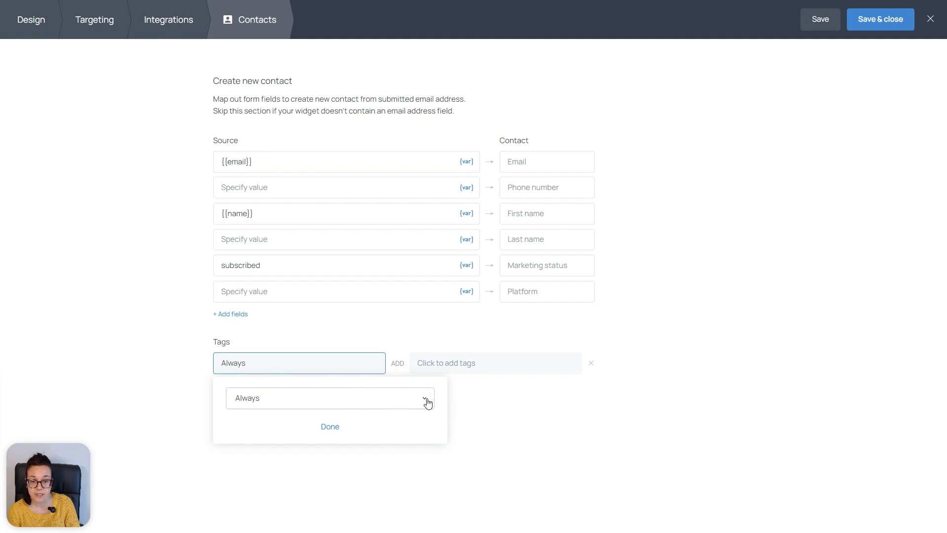
pyautogui.click(427, 401)
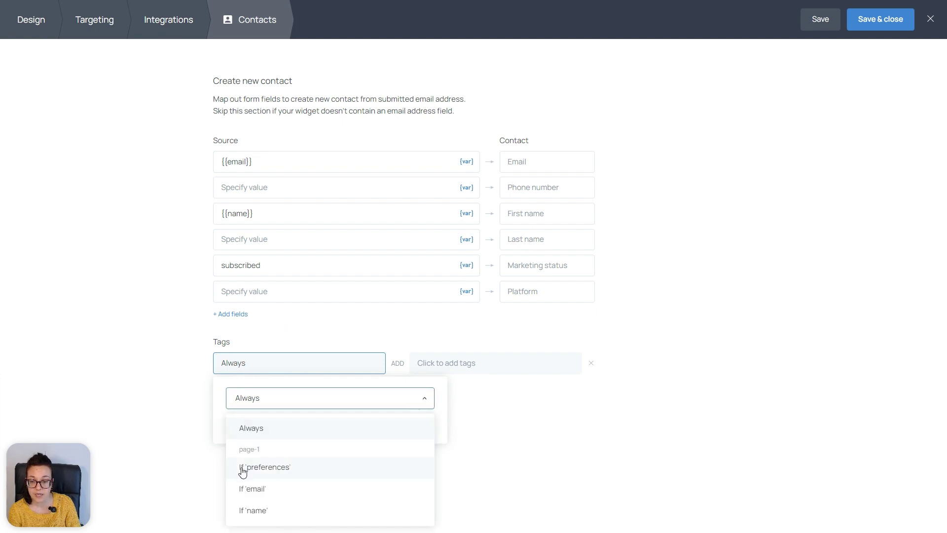
pyautogui.click(284, 468)
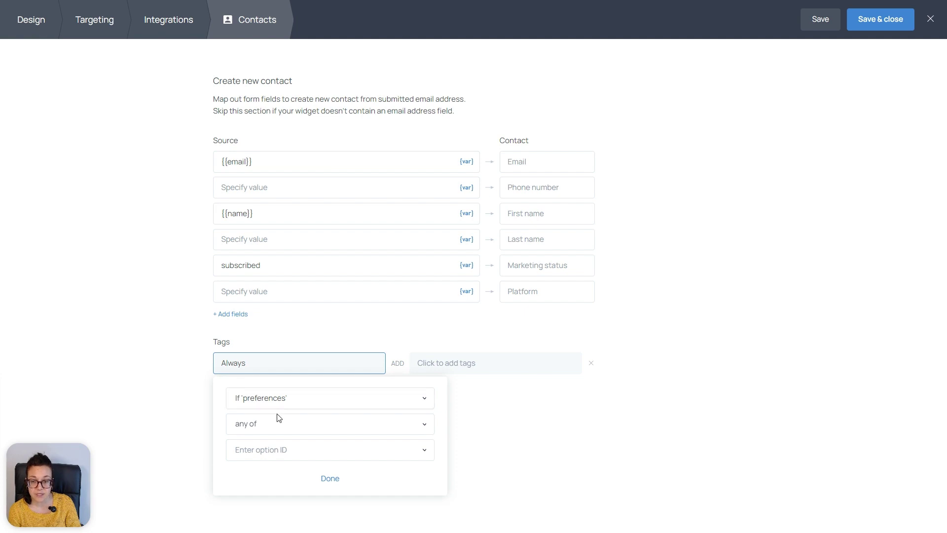
pyautogui.click(280, 460)
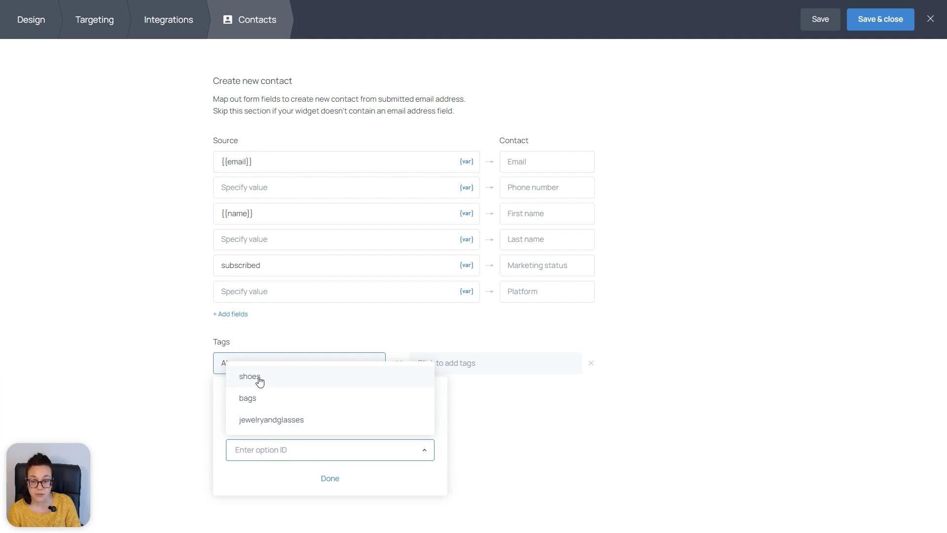
pyautogui.click(256, 381)
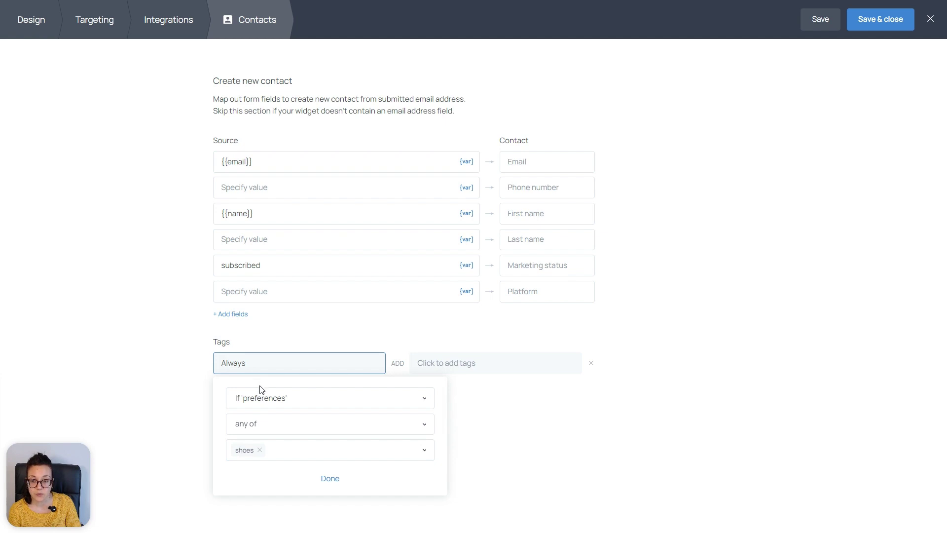
pyautogui.click(330, 479)
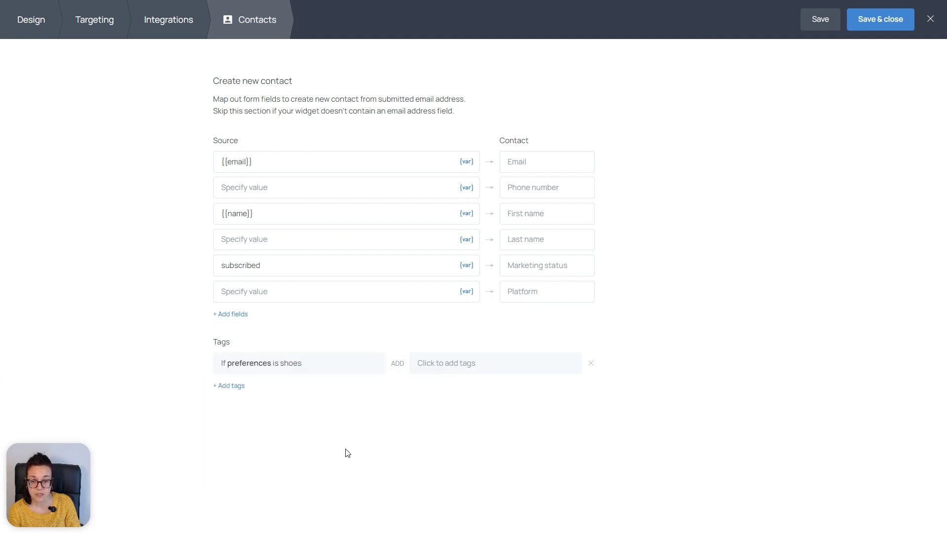
# Attach the existing 'shoes' tag to the 'If preferences is shoes' rule
pyautogui.click(501, 368)
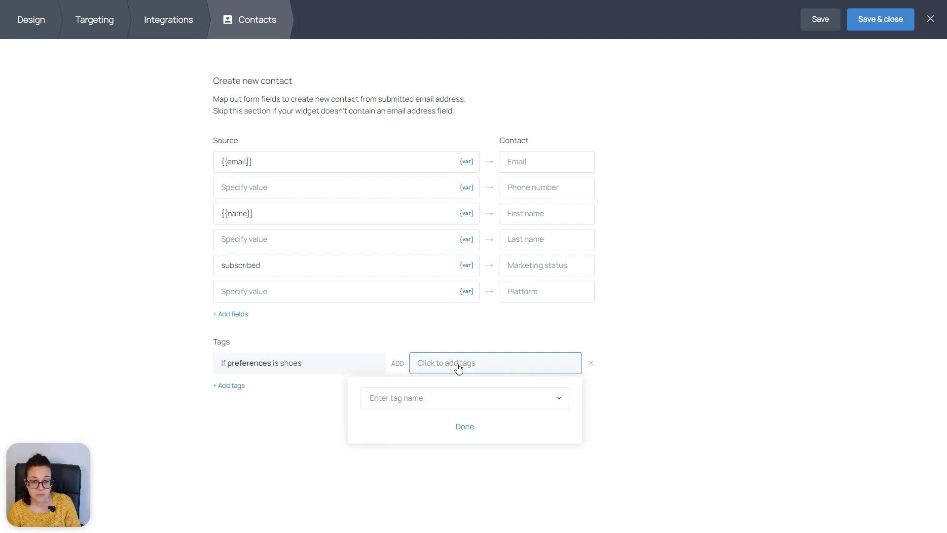
pyautogui.click(559, 402)
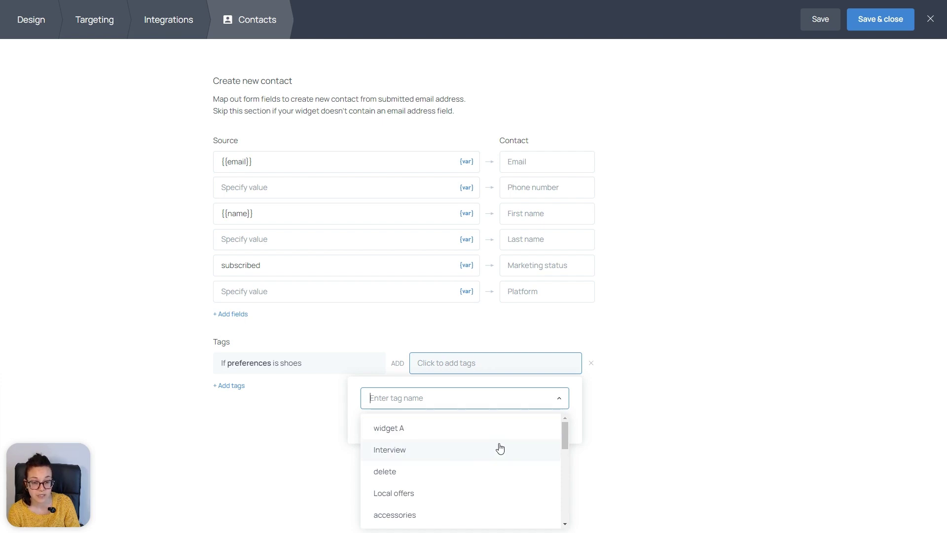
pyautogui.scroll(-5, 499, 447)
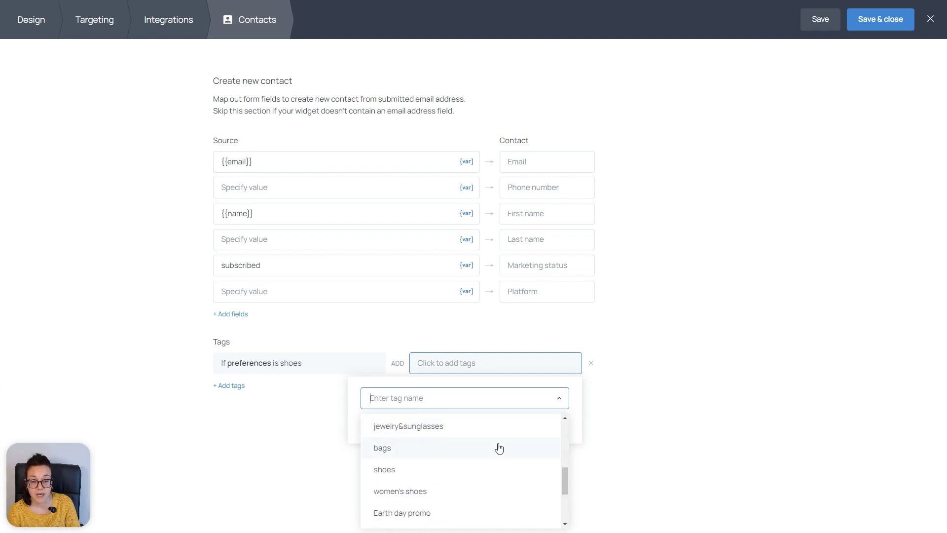
pyautogui.click(400, 473)
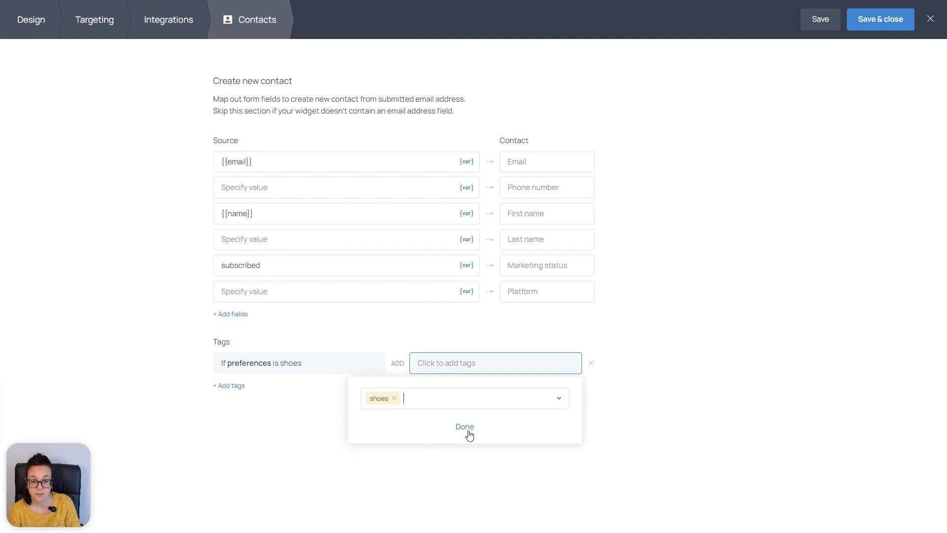
pyautogui.click(465, 426)
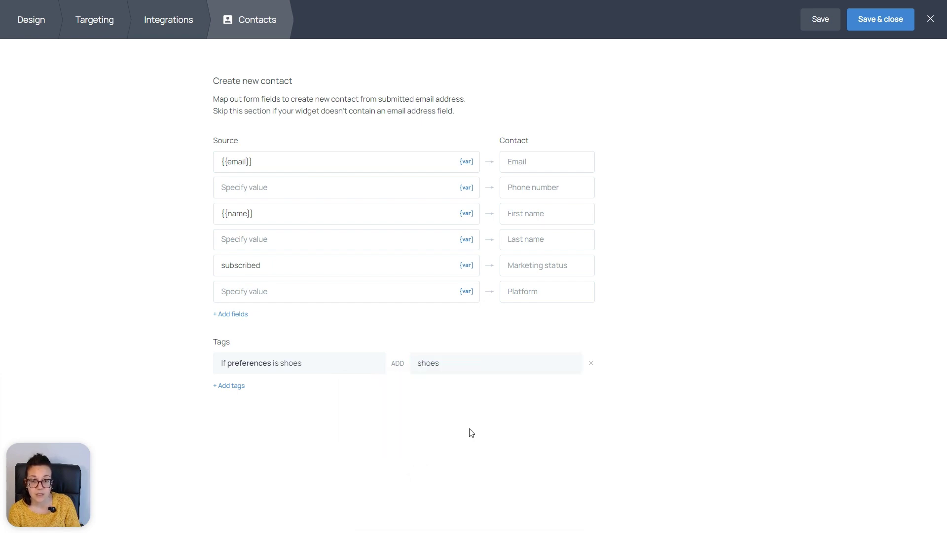